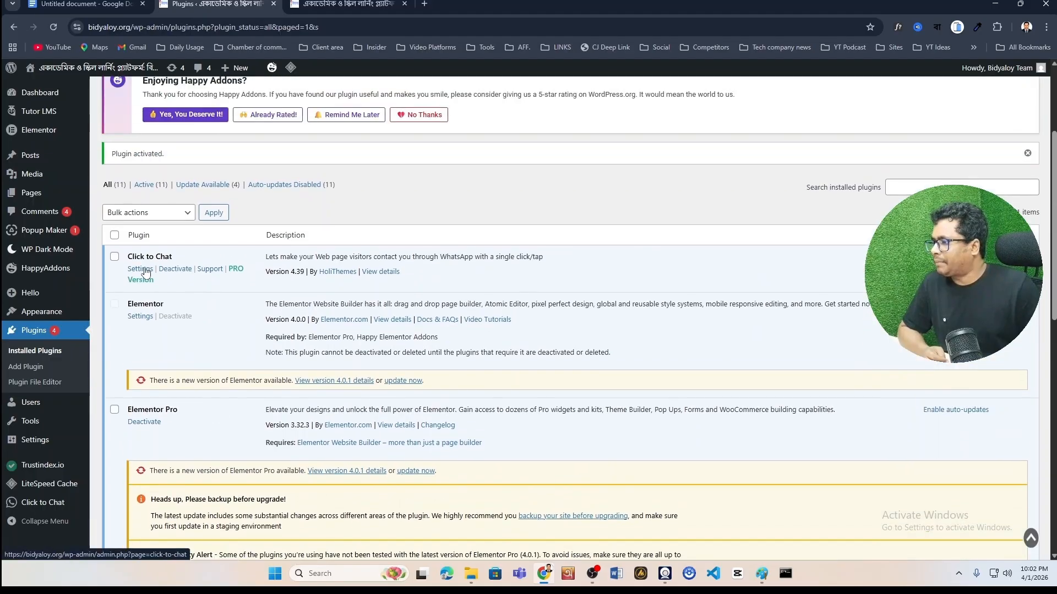
Open the Click to Chat settings from its Settings link on the Plugins page
left_click(144, 270)
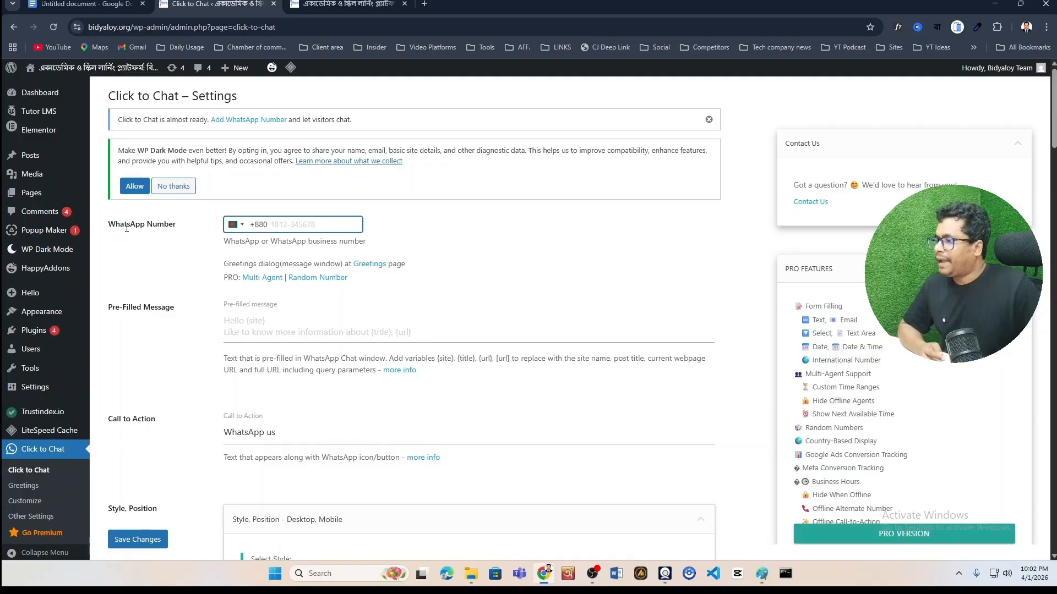
left_click_drag(108, 224, 186, 226)
left_click(225, 227)
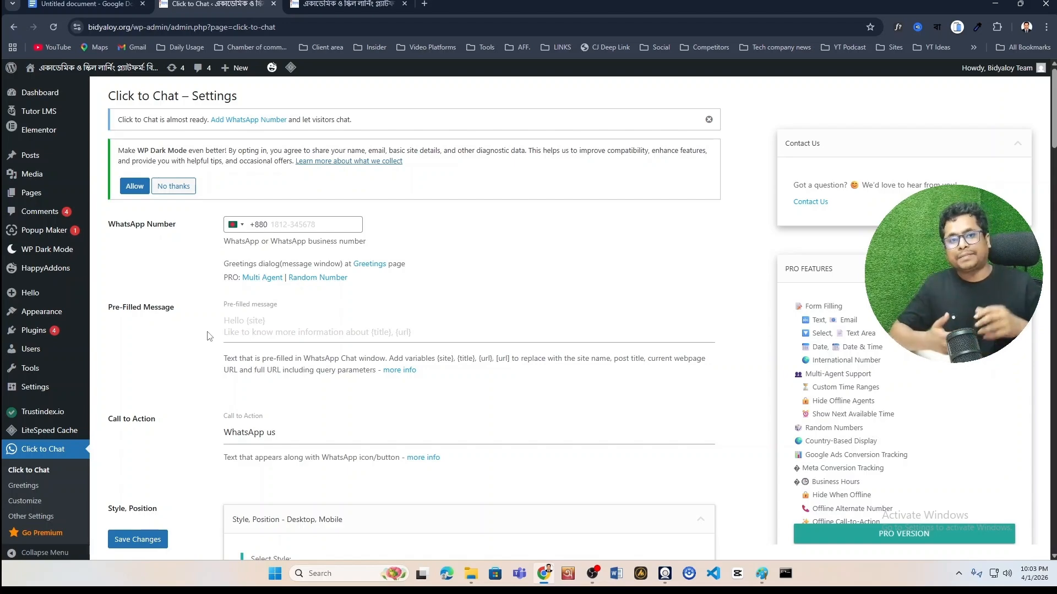
left_click(276, 324)
left_click(291, 224)
left_click(183, 411)
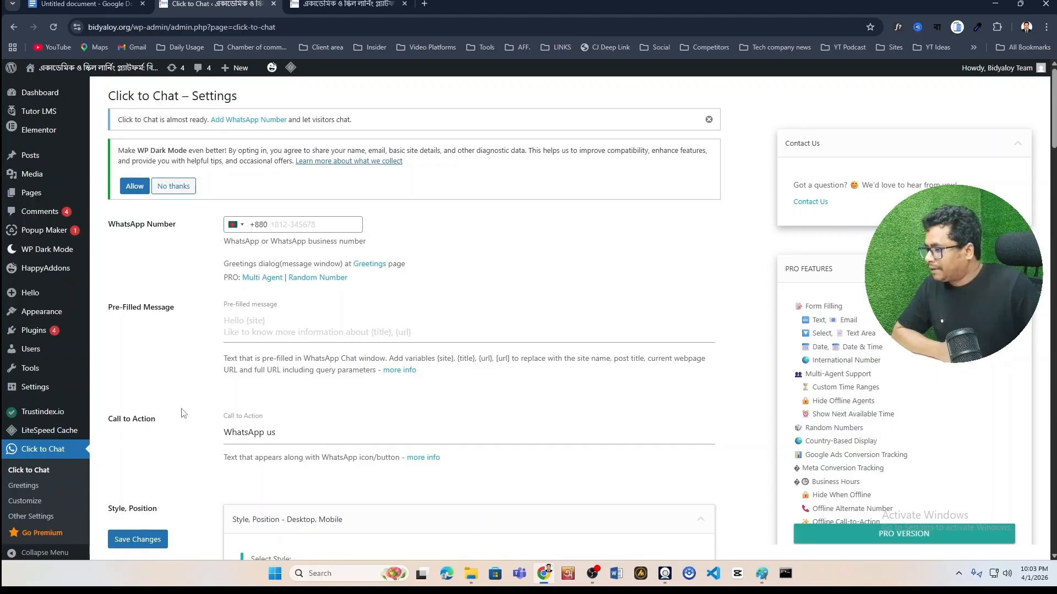
scroll(184, 411, "down", 3)
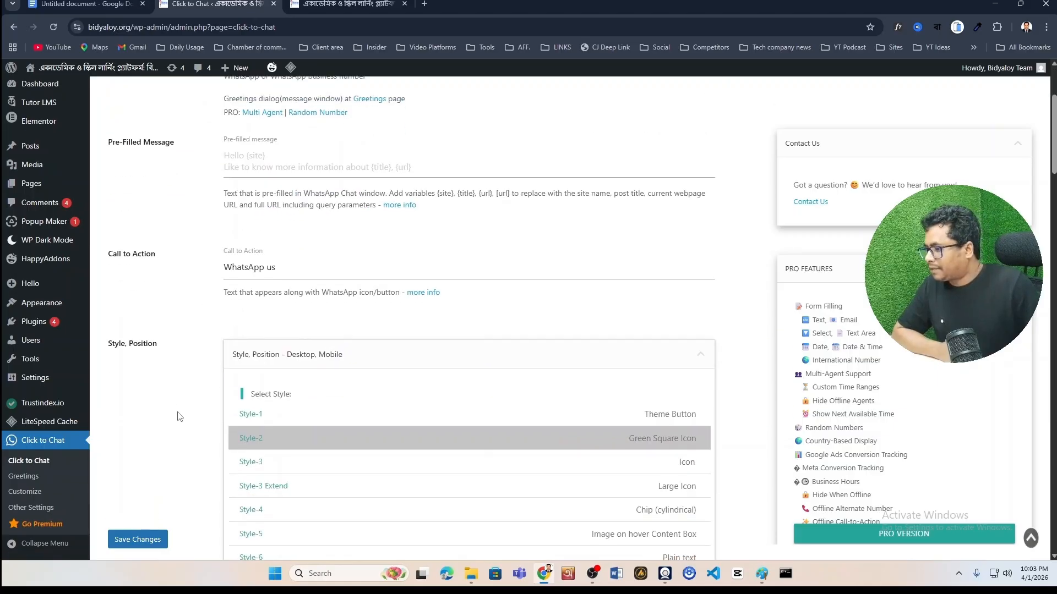
left_click(278, 267)
left_click(189, 301)
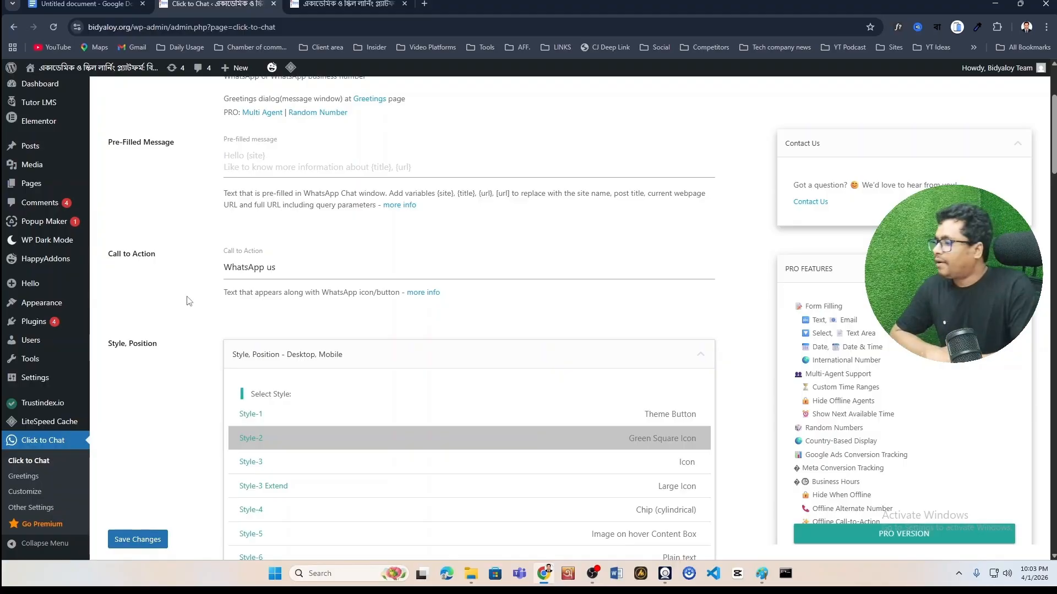
scroll(192, 313, "down", 2)
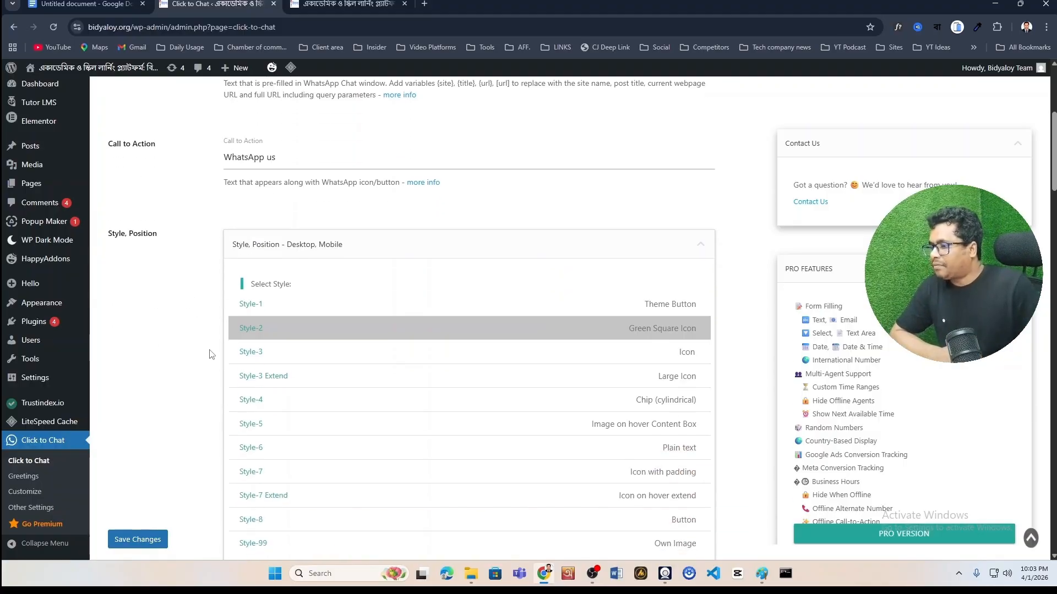
scroll(214, 352, "down", 2)
scroll(216, 352, "up", 2)
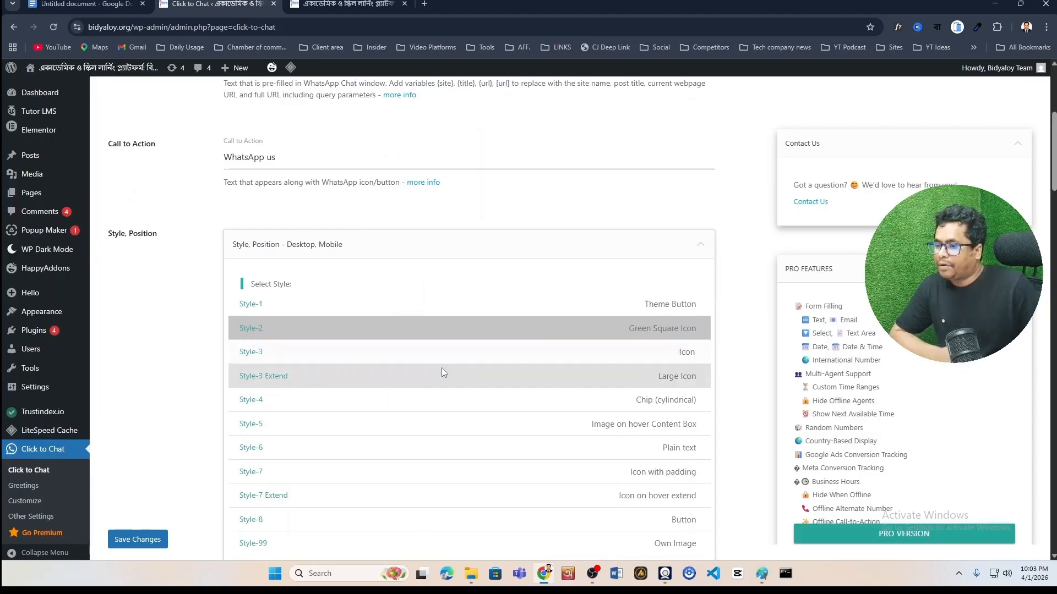
scroll(458, 361, "down", 7)
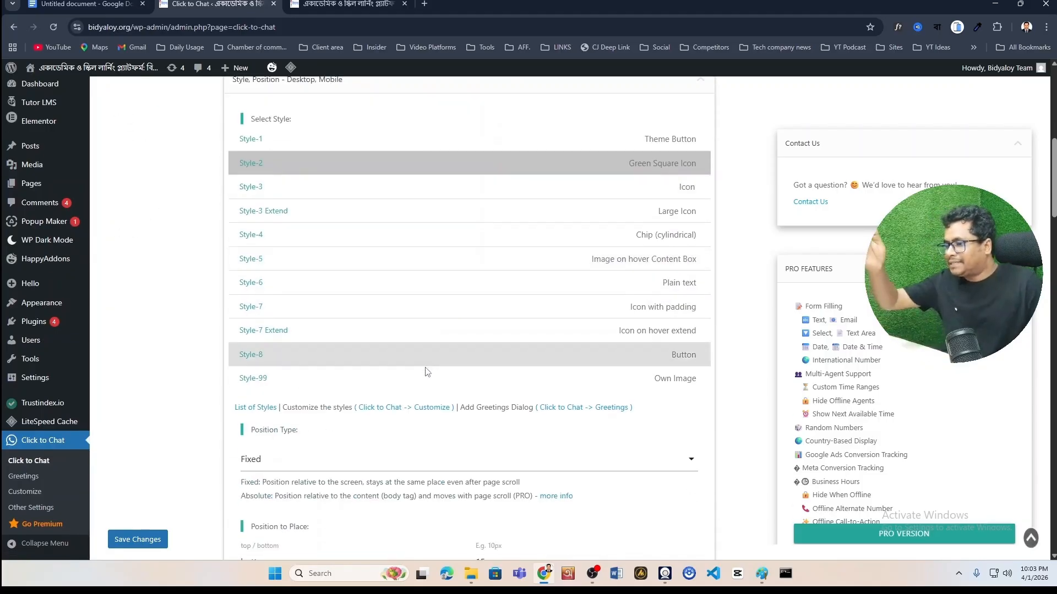
scroll(414, 388, "up", 11)
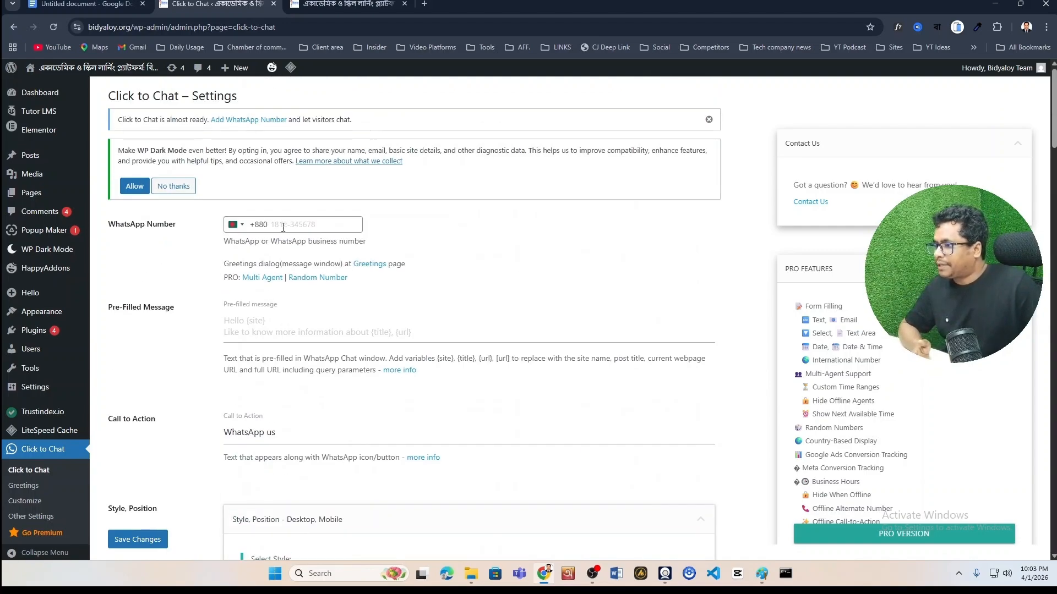
Enter the WhatsApp phone number and the pre-filled message 'Hi, I want to talk about Web Design'
left_click(290, 226)
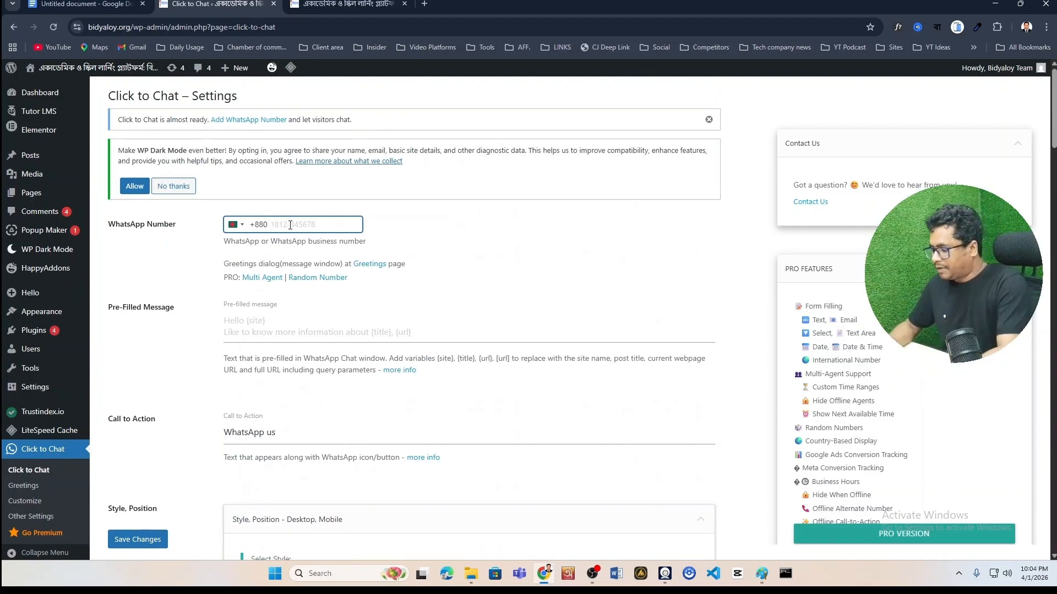
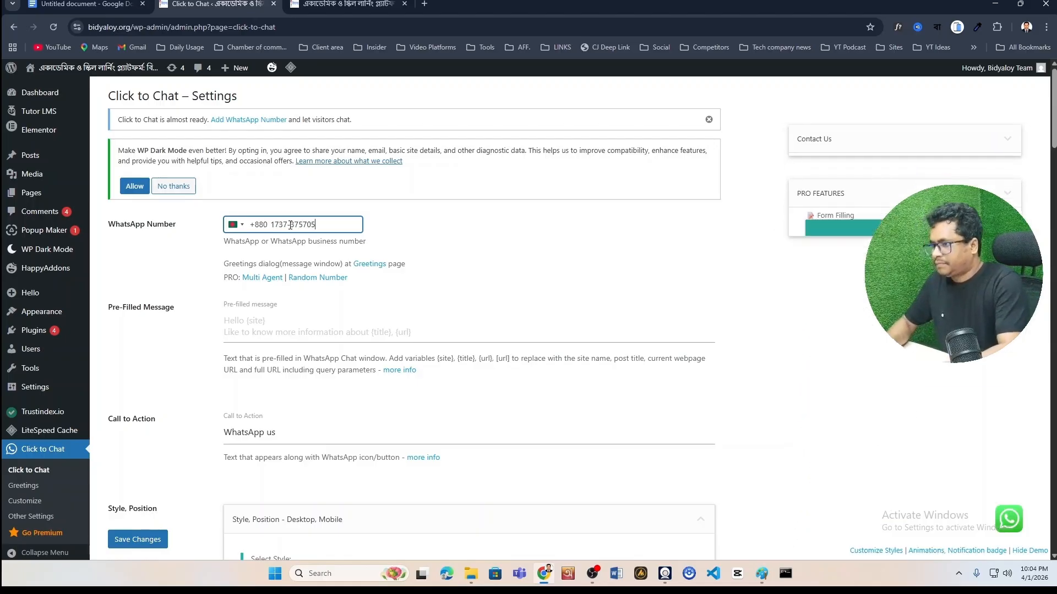
left_click(268, 325)
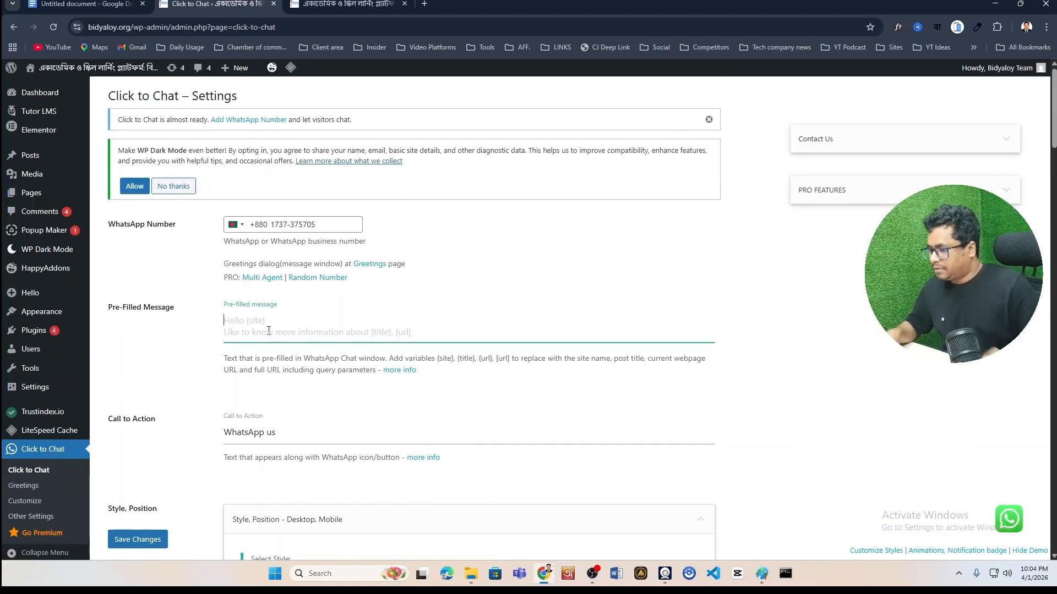
type("Hi, ")
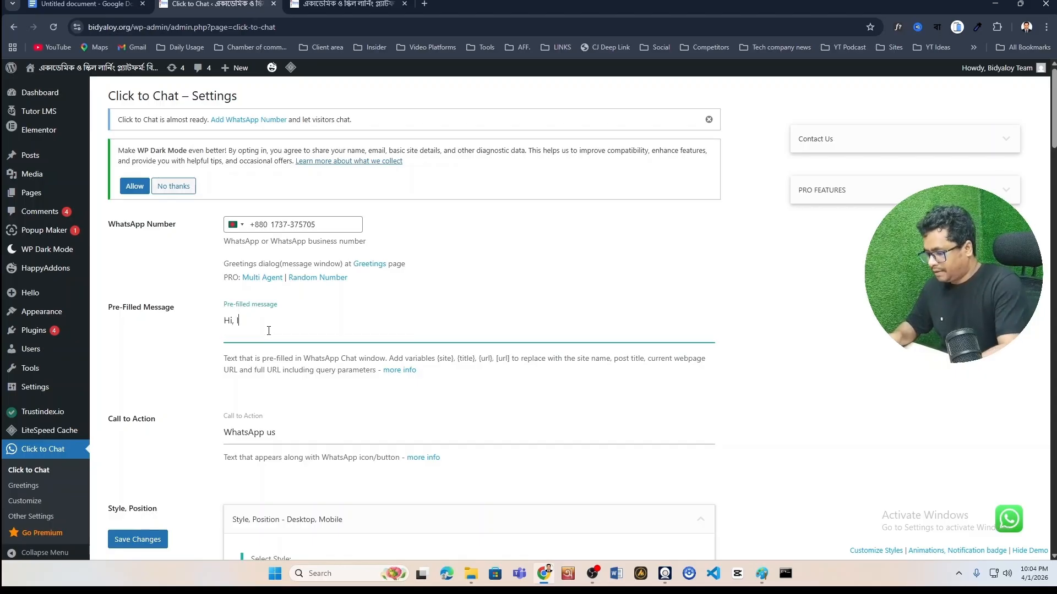
type("I want to")
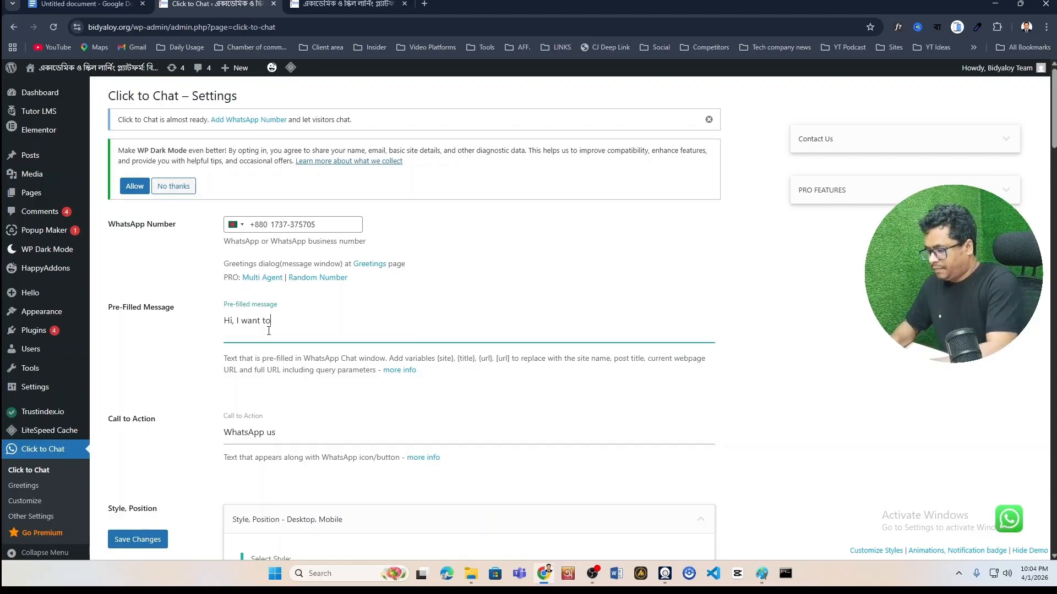
type(" talk about We")
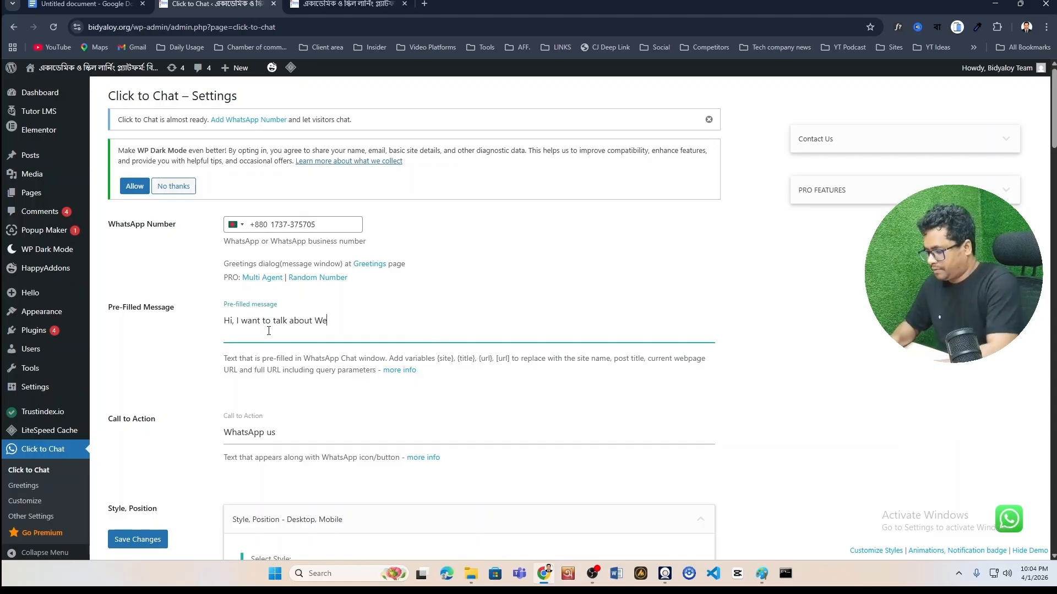
type("b Deiosgn")
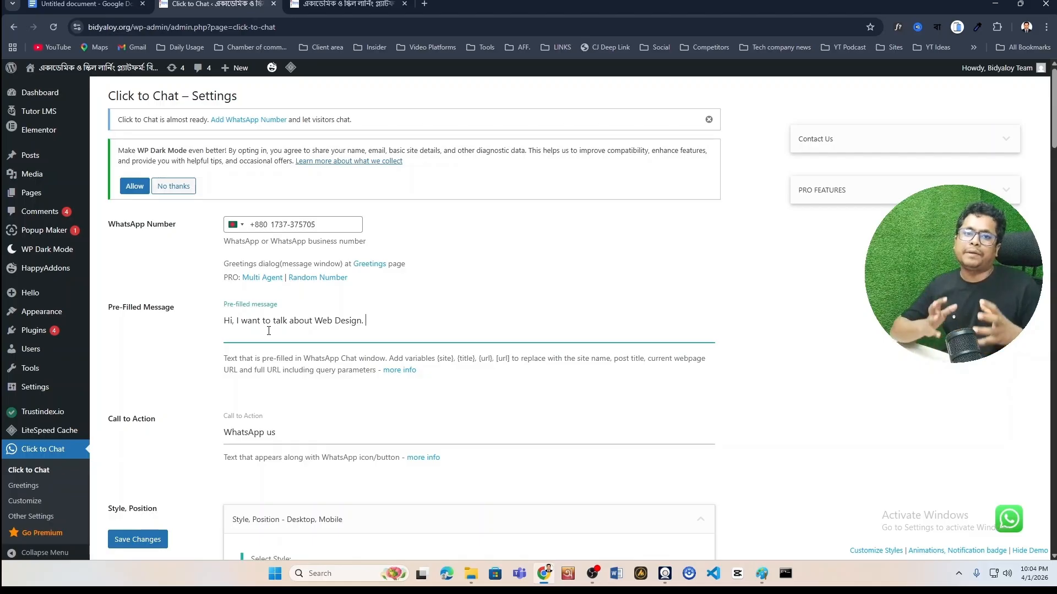
Replace the call-to-action text with 'Live Chat!'
scroll(287, 352, "down", 3)
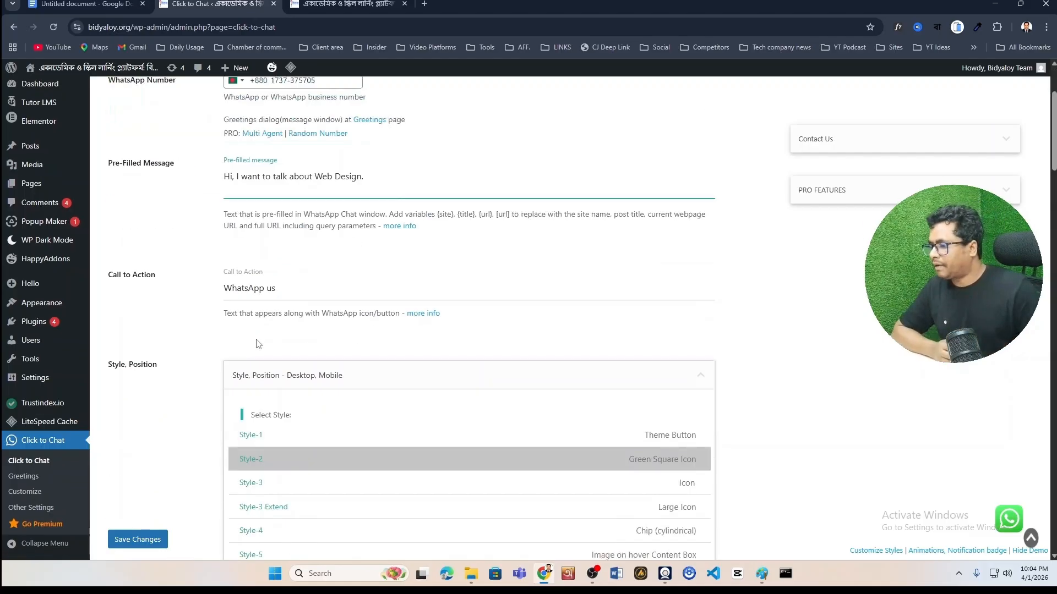
scroll(301, 376, "up", 2)
left_click(301, 375)
key("BackSpace")
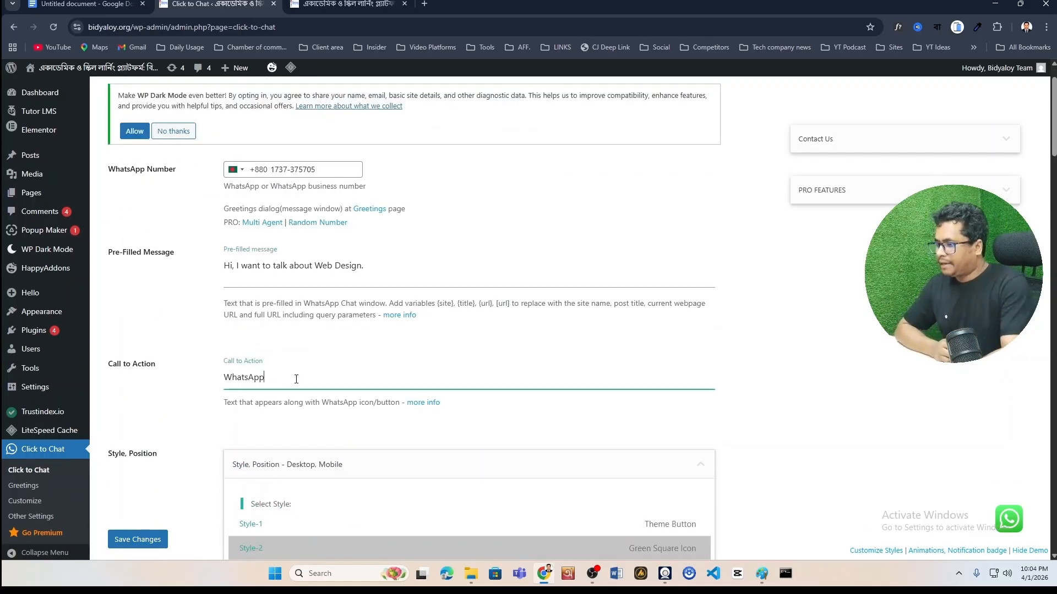
key("BackSpace")
key("BackSpace")
key("BackSpace")
key("BackSpace")
key("BackSpace")
key("BackSpace")
key("BackSpace")
key("BackSpace")
type("Direct Cha")
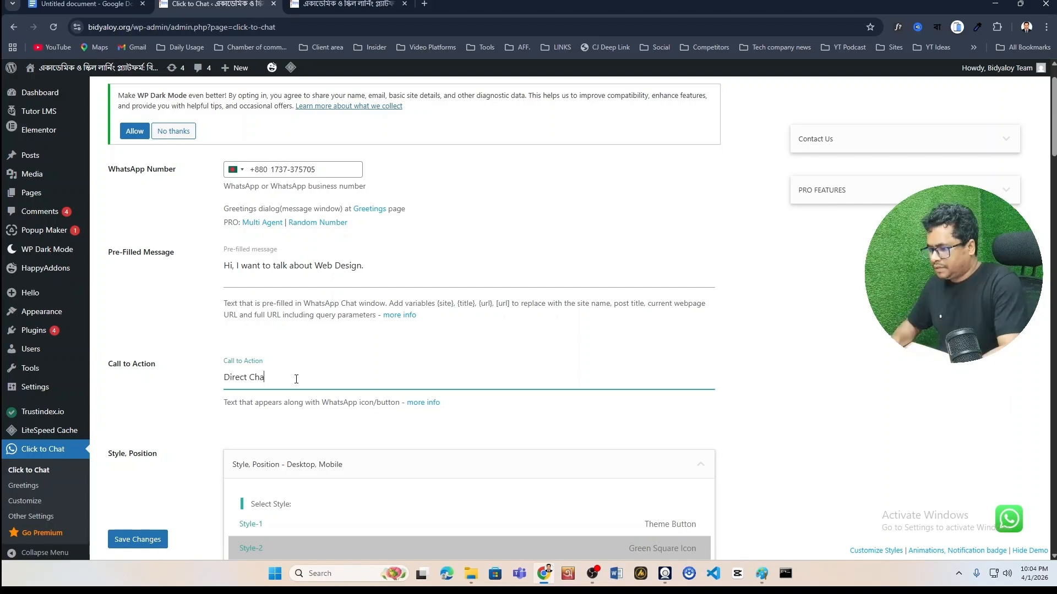
key("BackSpace")
key("BackSpace")
key("BackSpace")
key("BackSpace")
key("BackSpace")
key("BackSpace")
key("BackSpace")
key("BackSpace")
key("BackSpace")
key("BackSpace")
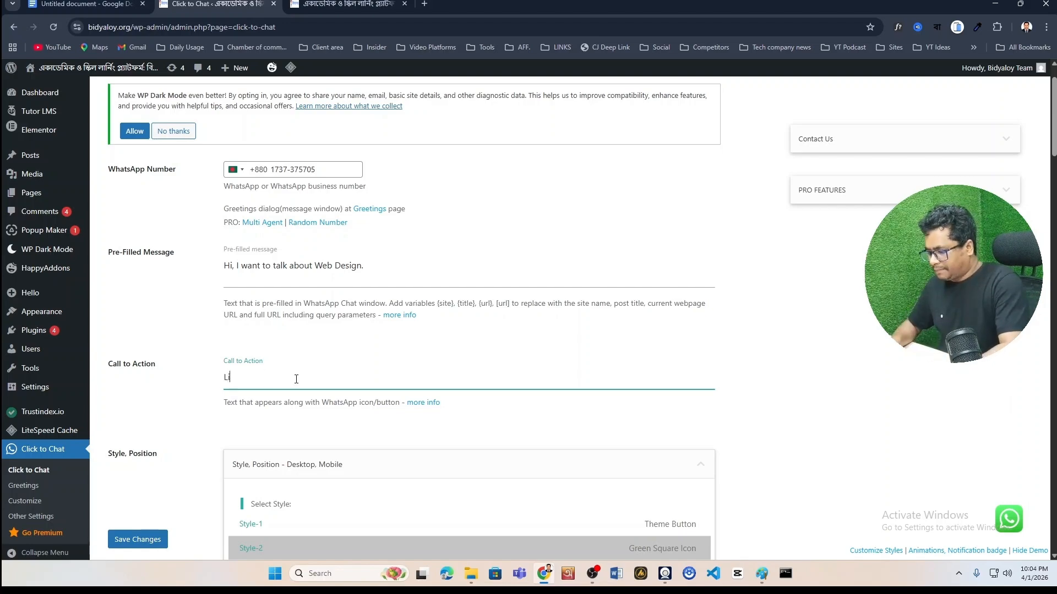
type("Live Chat!")
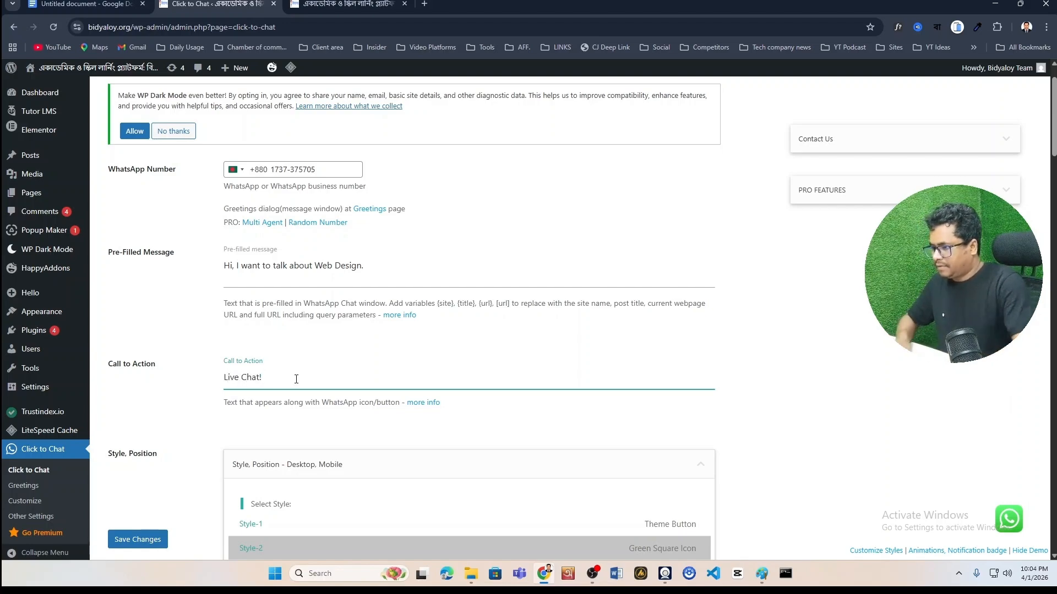
scroll(297, 379, "down", 4)
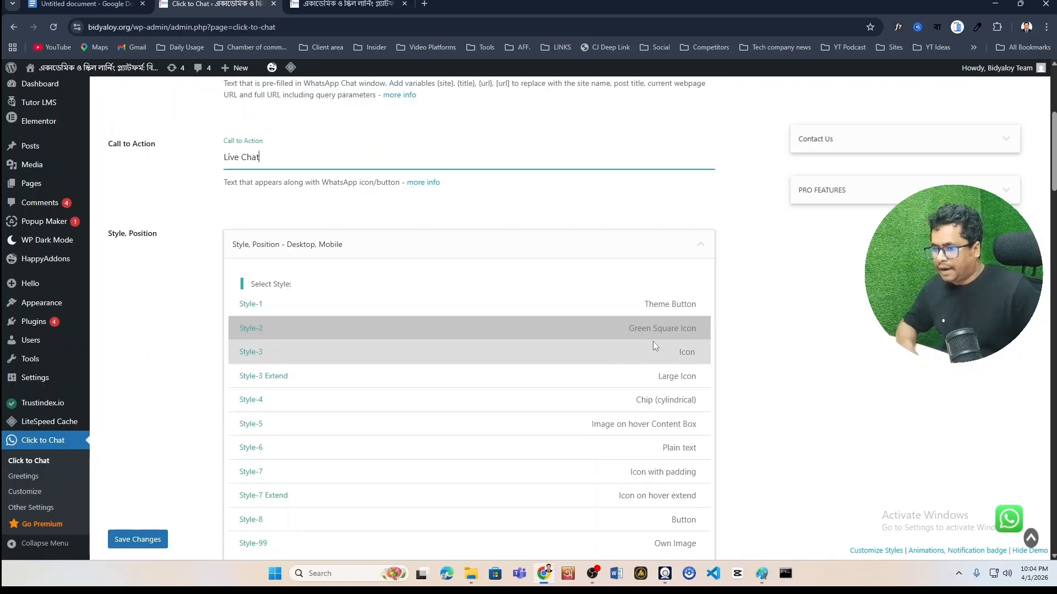
Choose Style-3, the plain icon style, for the chat button
left_click(585, 357)
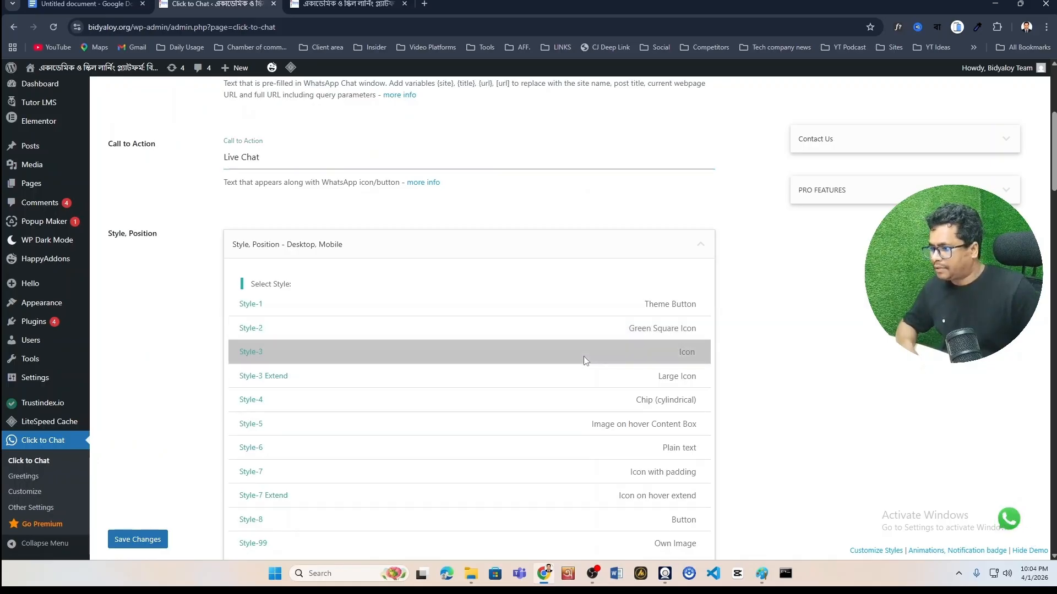
scroll(396, 418, "down", 7)
scroll(495, 435, "up", 5)
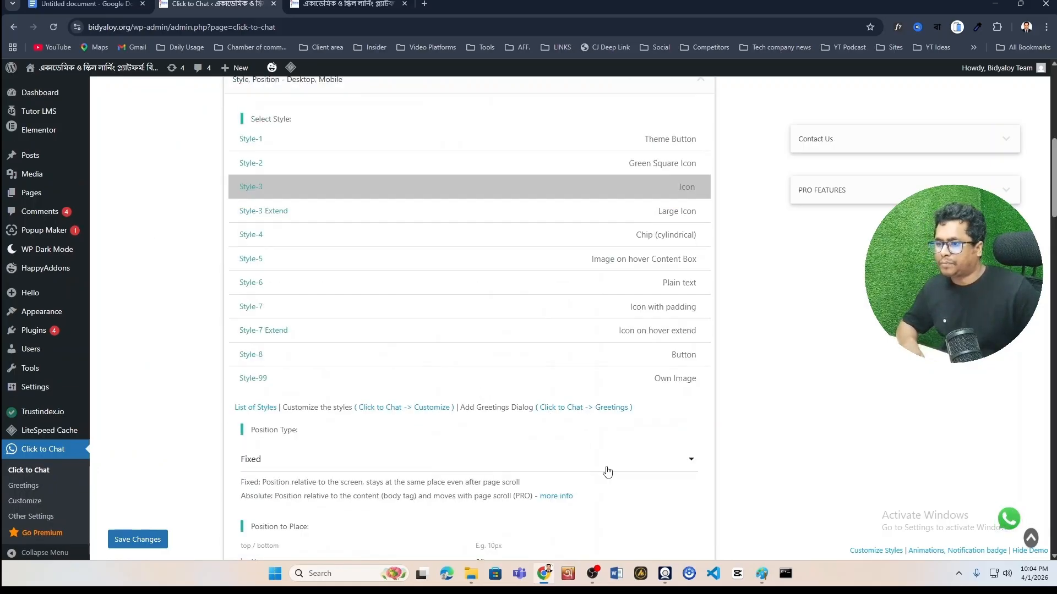
scroll(604, 471, "down", 3)
scroll(524, 468, "down", 2)
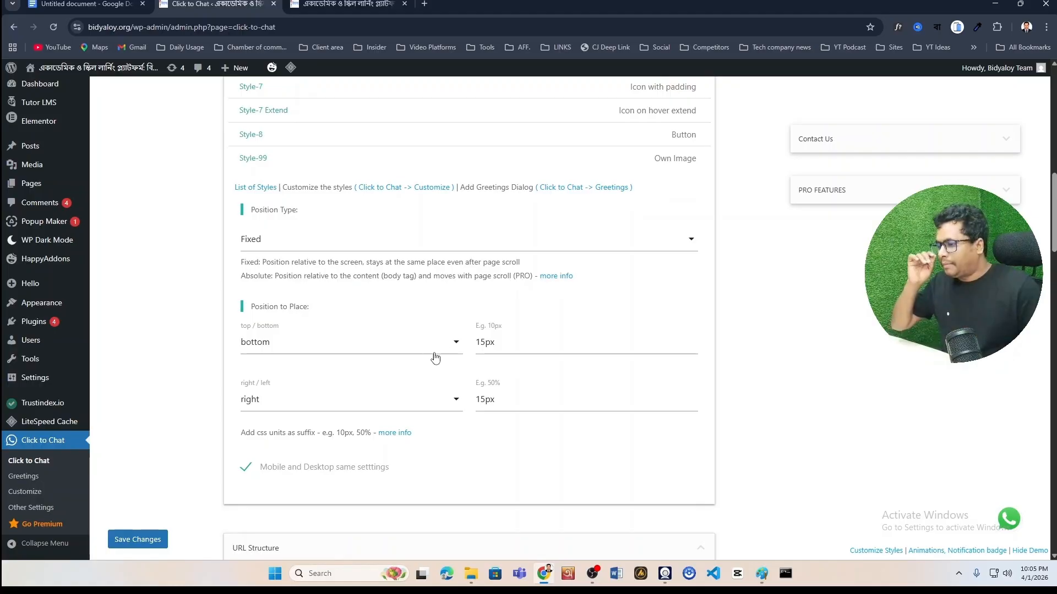
Set the button position to bottom and right, keeping the 15px offsets
left_click(366, 409)
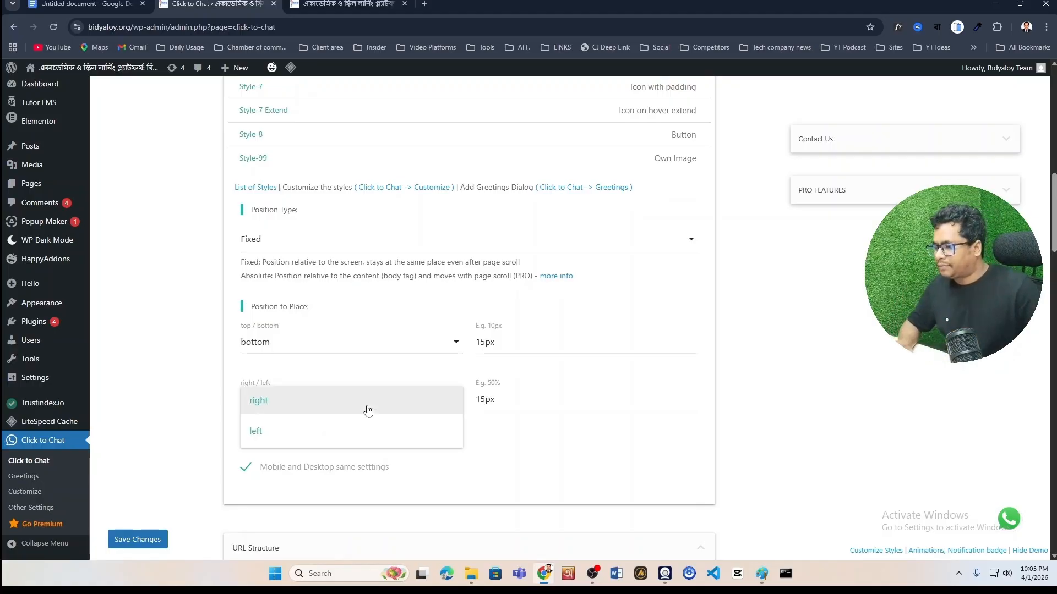
left_click(344, 351)
left_click(320, 371)
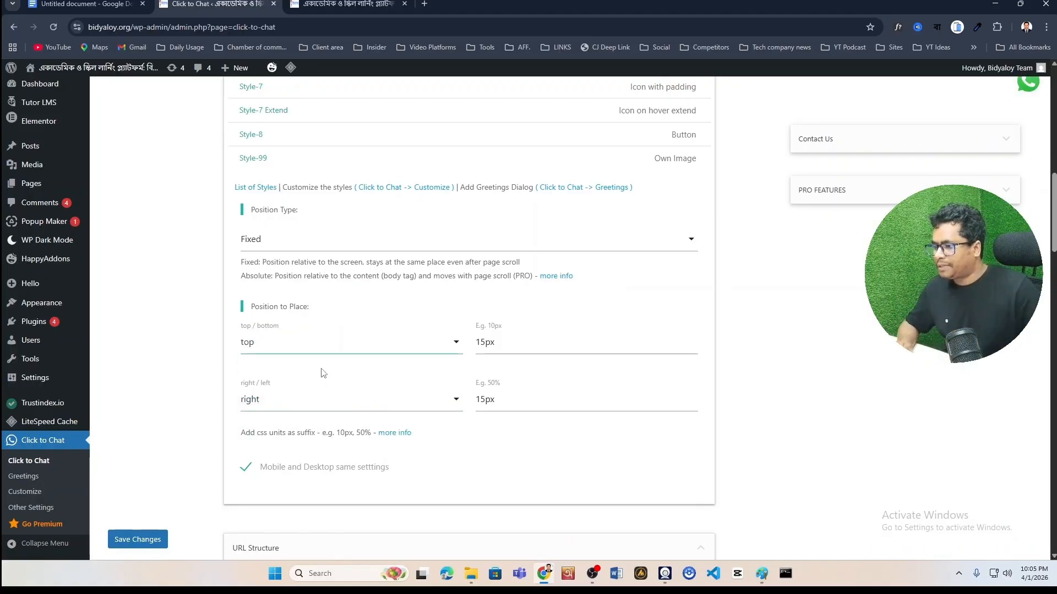
left_click(351, 347)
left_click(346, 351)
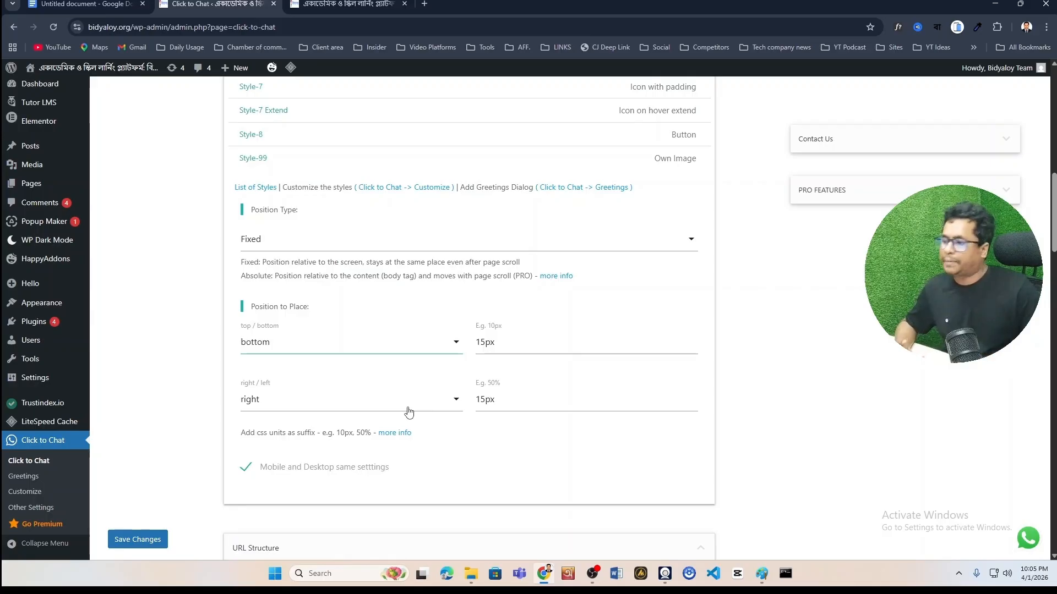
scroll(408, 411, "down", 1)
left_click(352, 346)
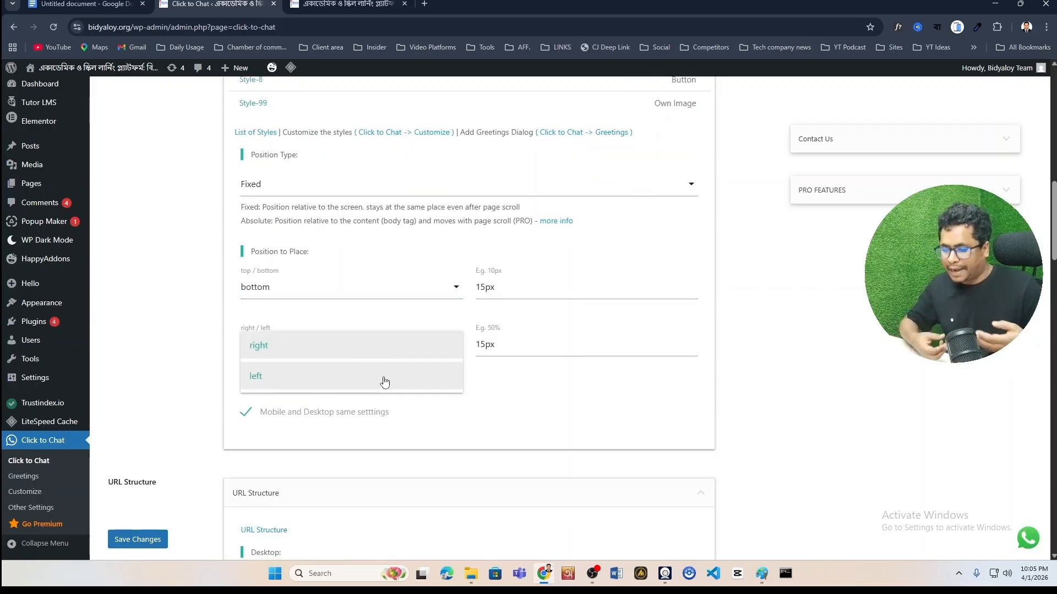
left_click(394, 351)
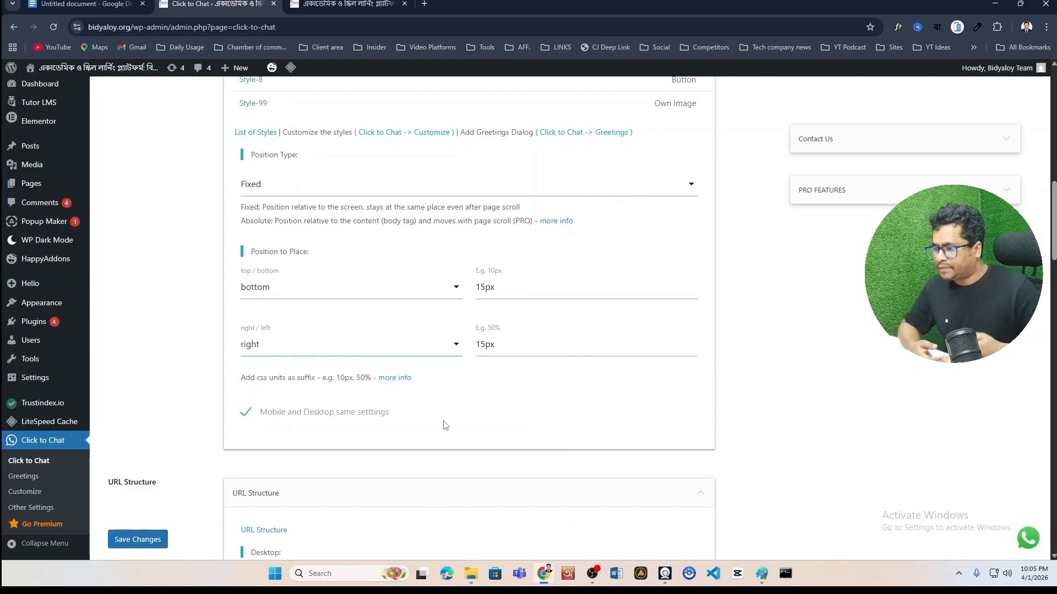
scroll(423, 419, "down", 1)
Keep 'Open links in' set to New Tab in URL Structure
scroll(423, 419, "down", 5)
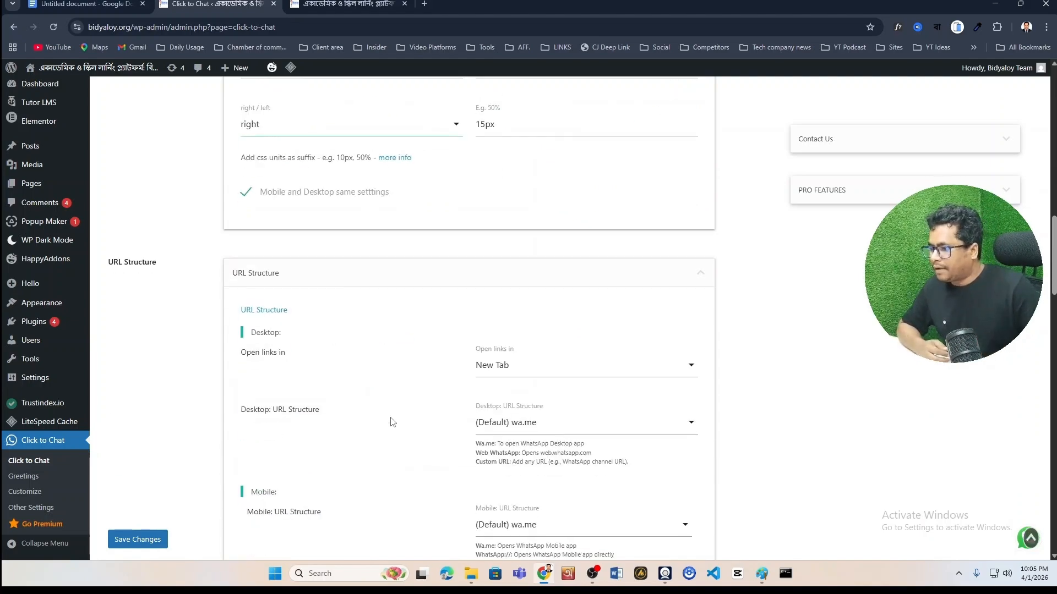
left_click(520, 259)
left_click(409, 279)
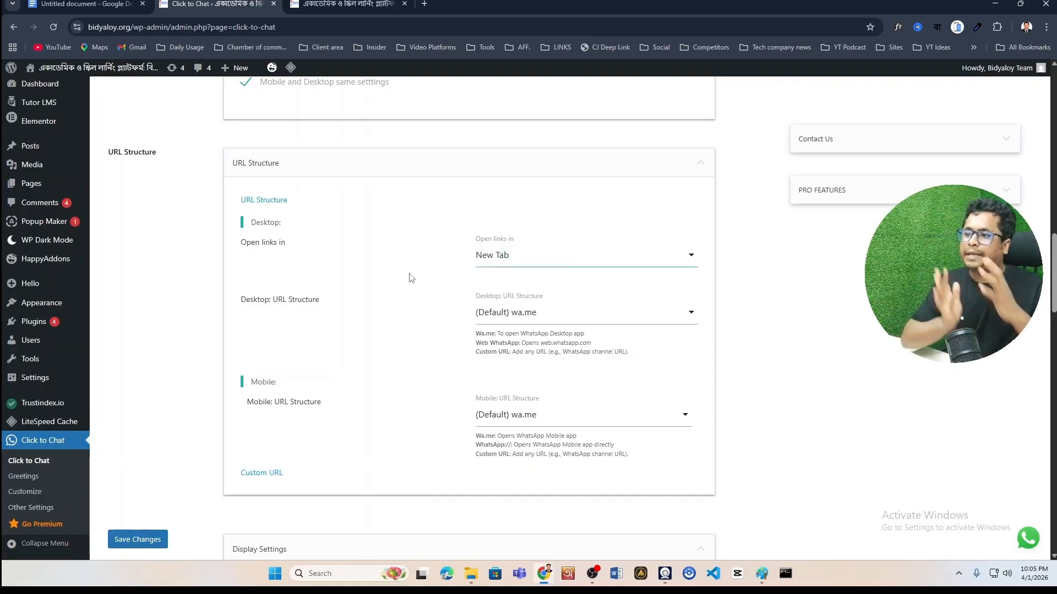
Save the Click to Chat settings and view the bidyaloy.org homepage
scroll(409, 278, "down", 2)
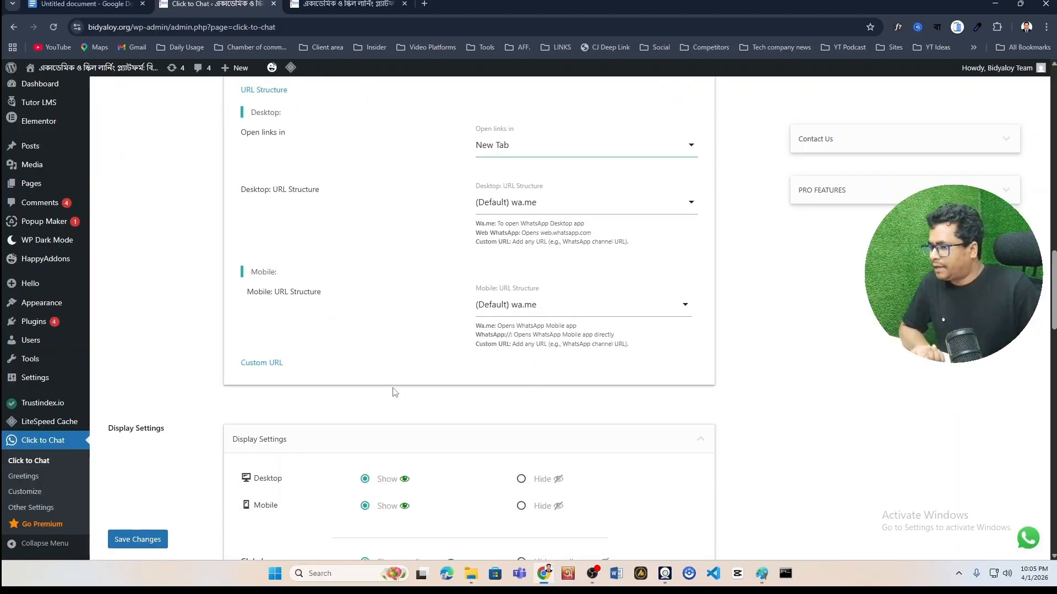
scroll(395, 393, "down", 4)
scroll(338, 446, "down", 15)
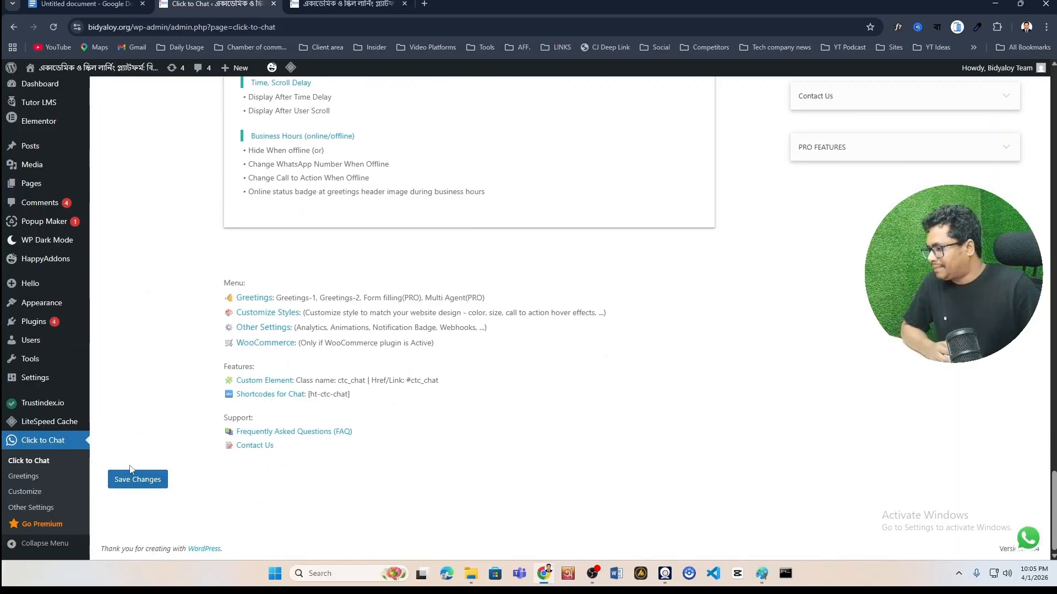
left_click(152, 485)
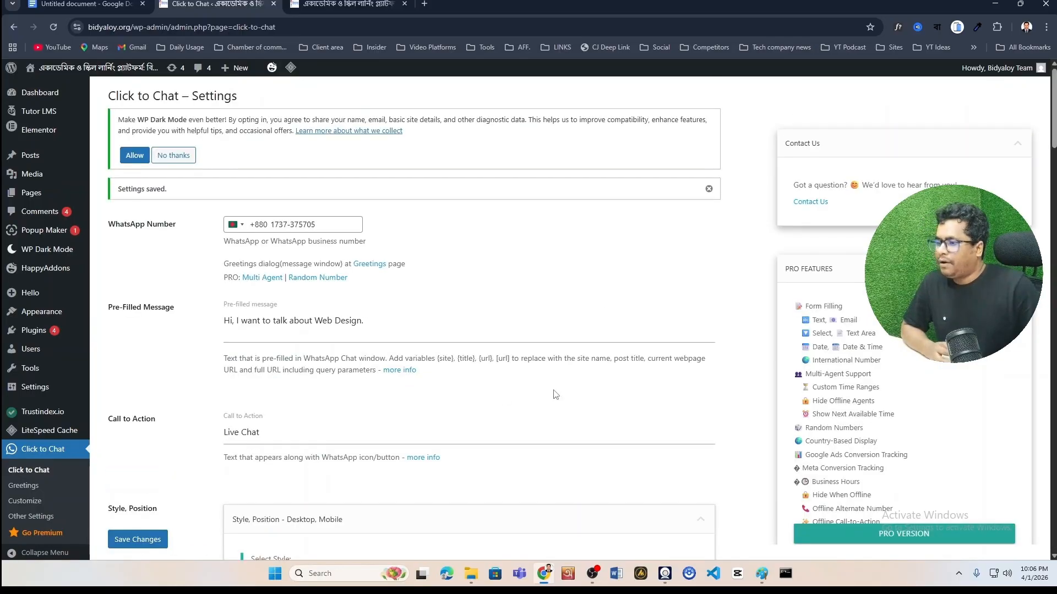
left_click(380, 4)
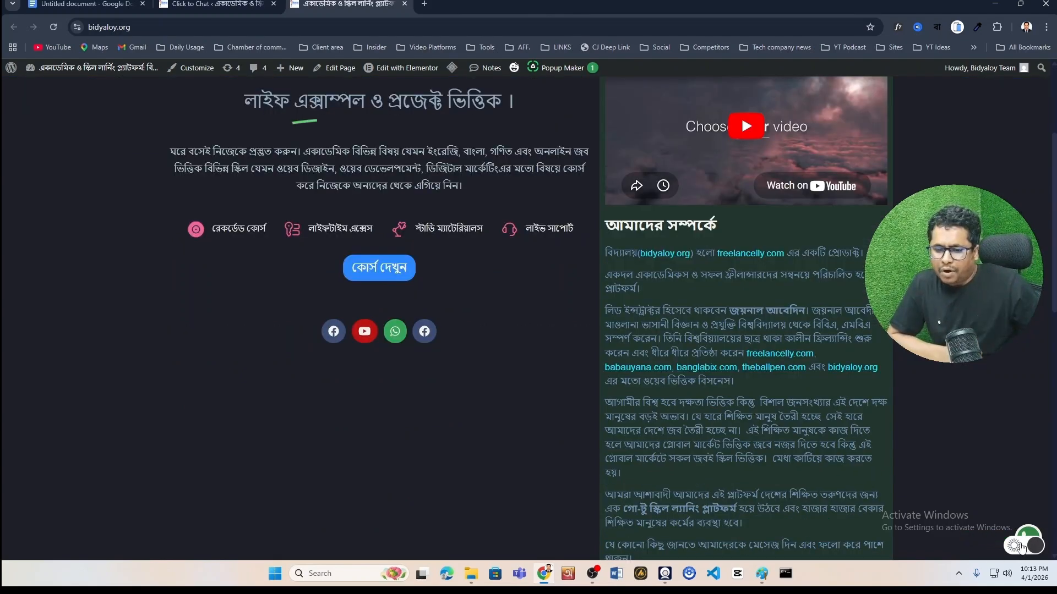
Change the button's side from right to left and save the Click to Chat settings
left_click(220, 4)
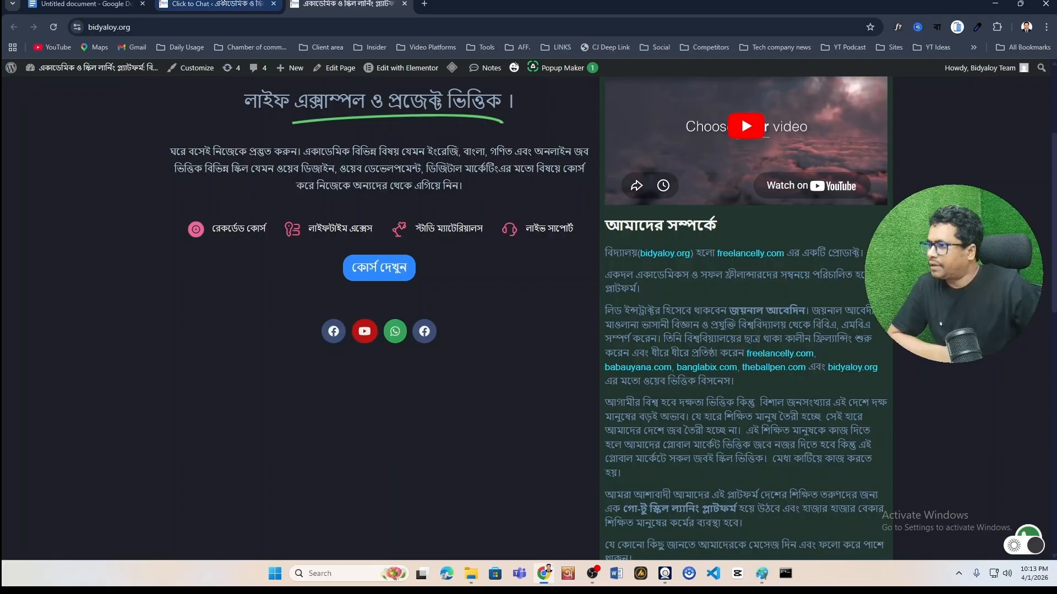
scroll(193, 443, "down", 6)
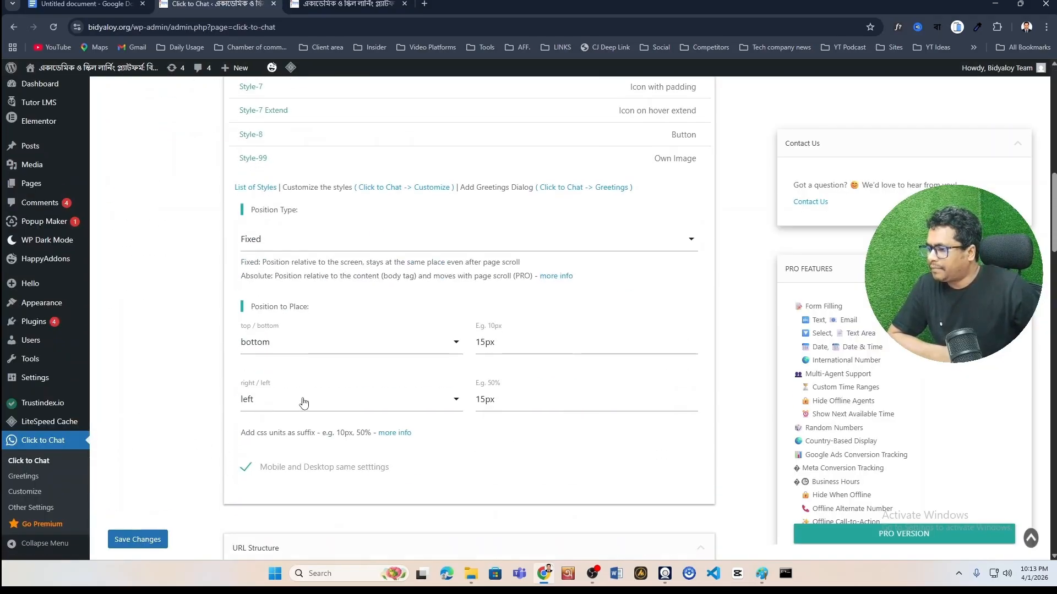
left_click(302, 401)
left_click(292, 435)
left_click(295, 406)
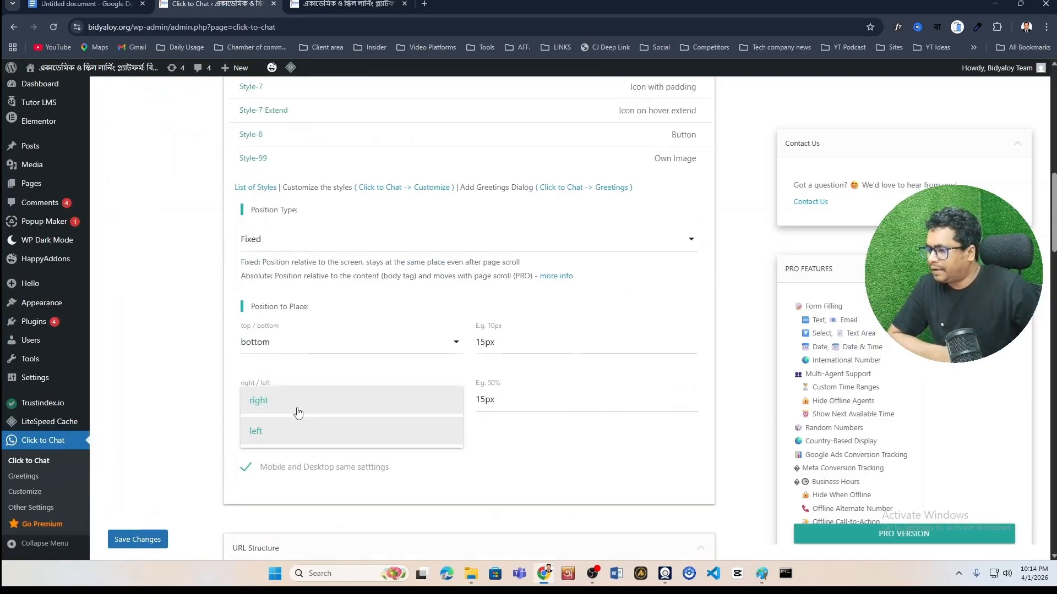
left_click(306, 409)
left_click(144, 540)
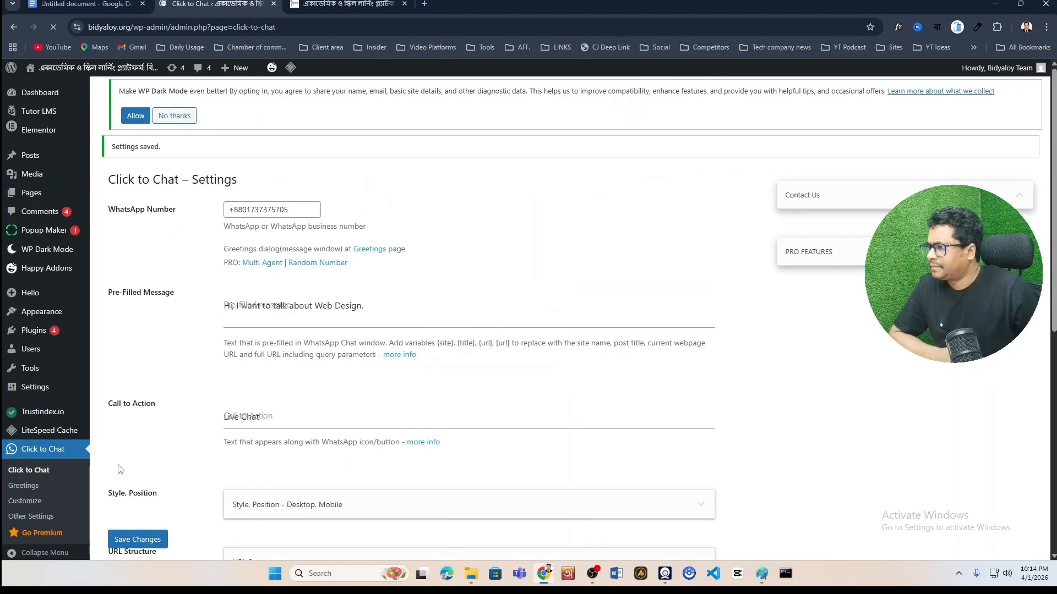
Reload the bidyaloy.org homepage and check the bottom-left 'Live Chat' button in the other browser
left_click(348, 5)
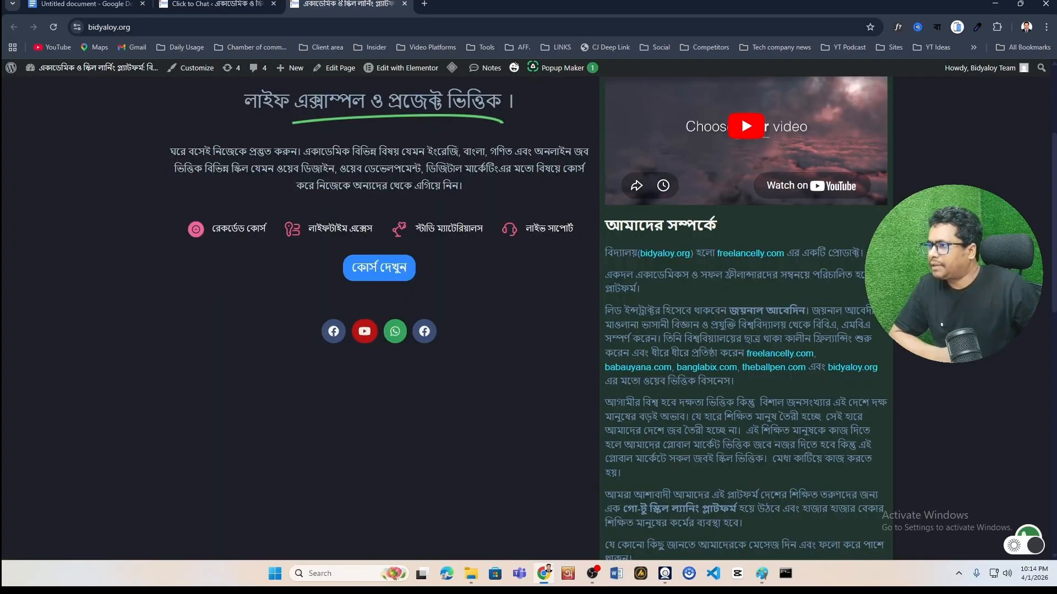
key("F5")
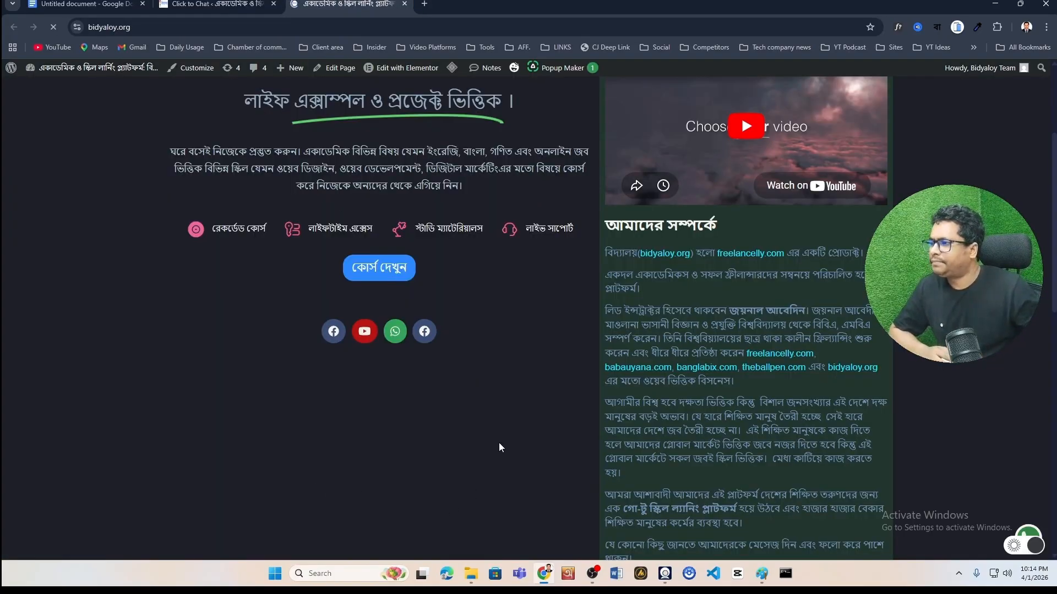
key("alt+Tab")
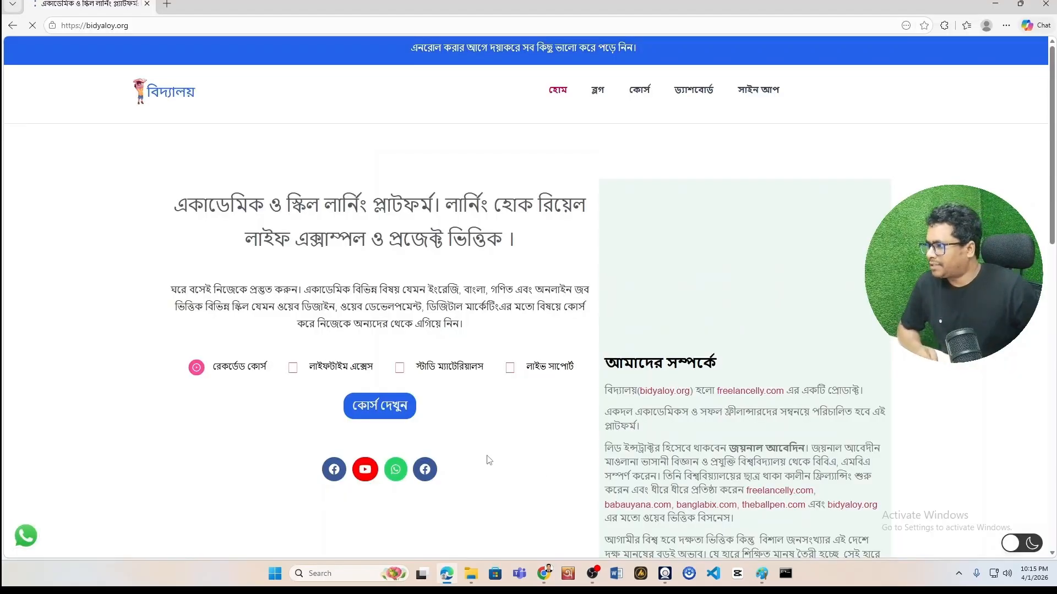
scroll(155, 456, "down", 3)
scroll(151, 477, "up", 3)
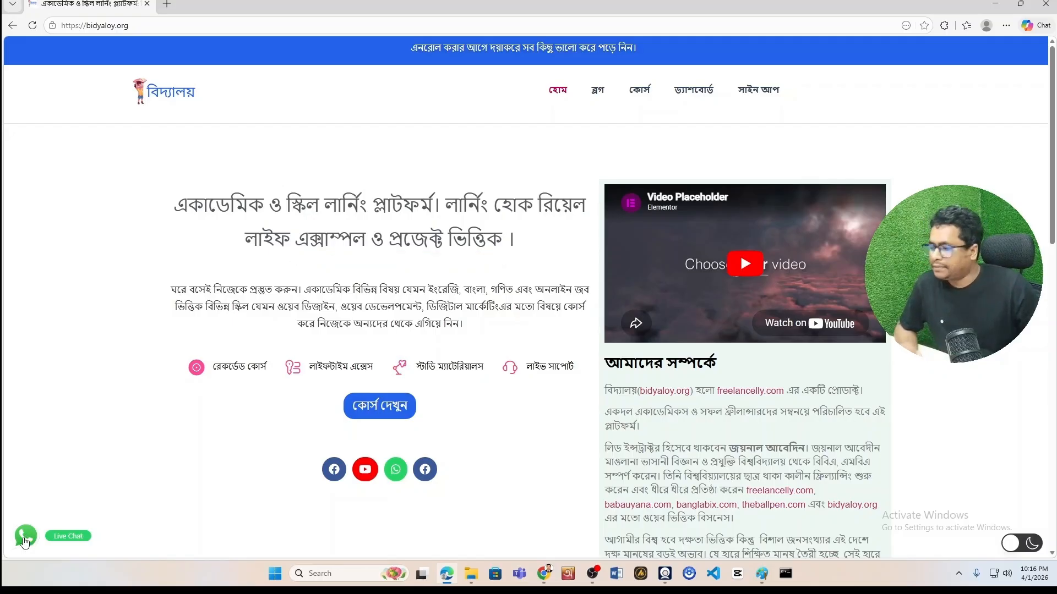
Open the WhatsApp chat from the site's Live Chat button, cancelling the open-app prompt
left_click(25, 541)
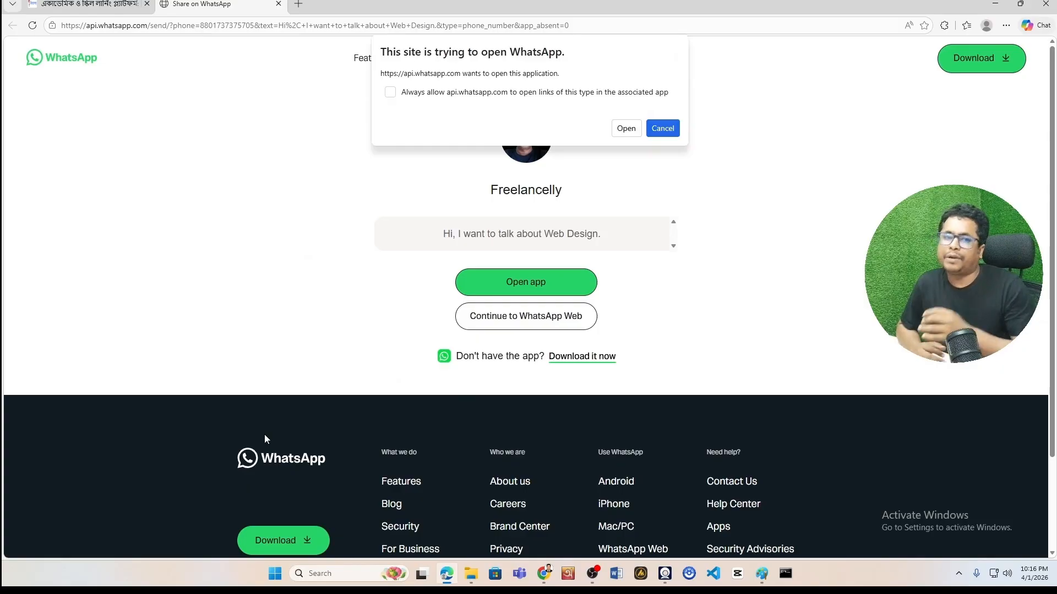
key("ctrl+w")
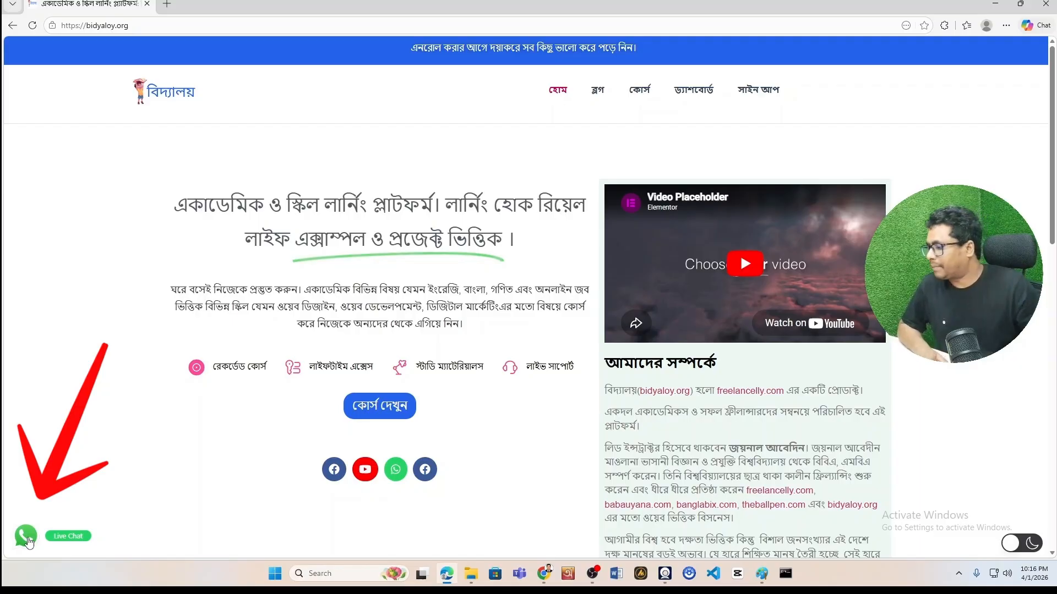
left_click(26, 541)
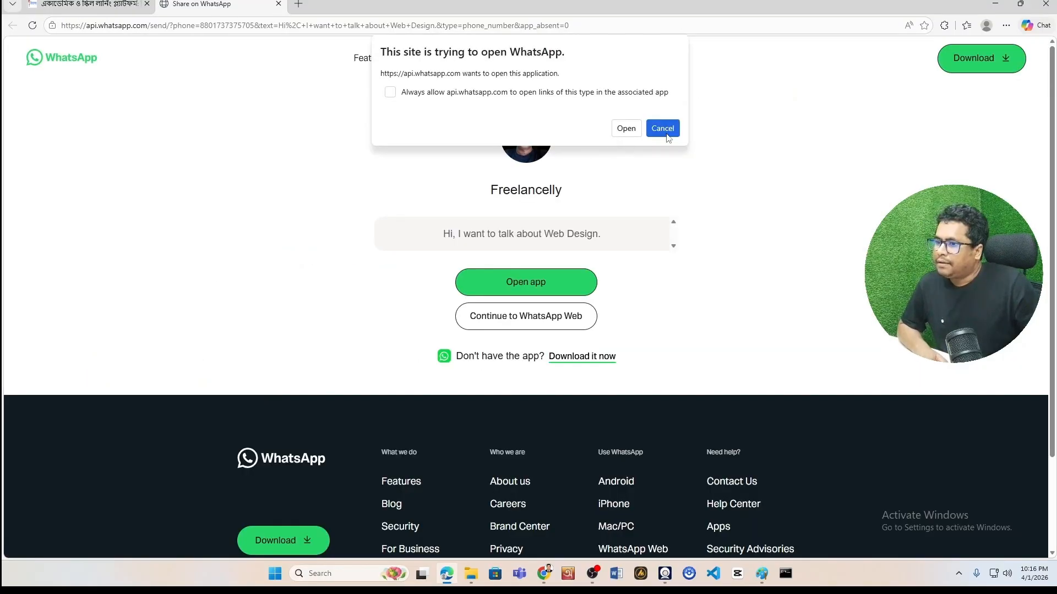
left_click(666, 128)
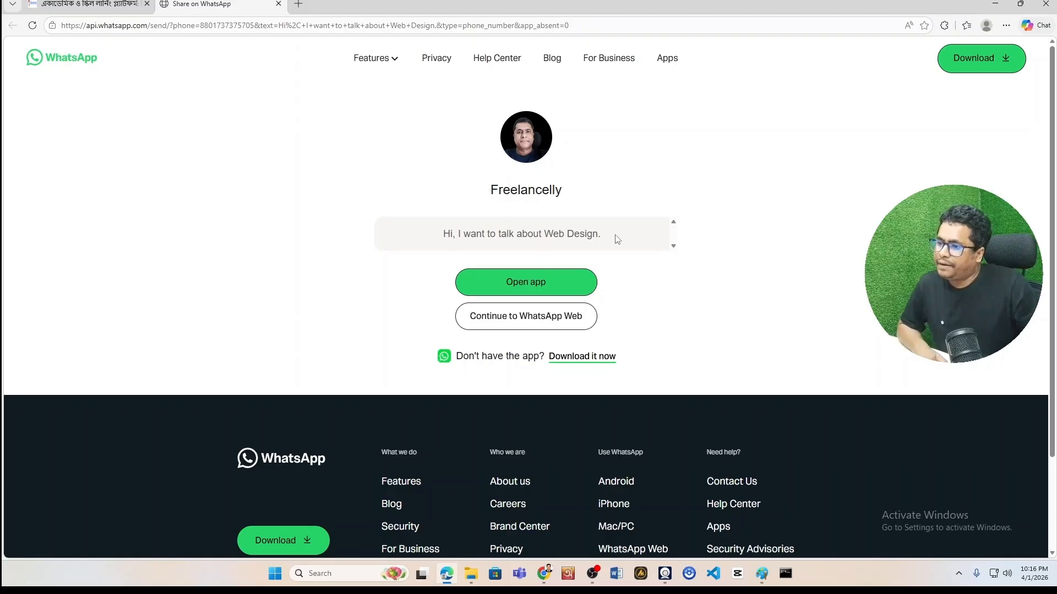
Select the pre-filled 'Hi, I want to talk about Web Design.' message to verify it
left_click_drag(618, 236, 436, 238)
left_click(436, 238)
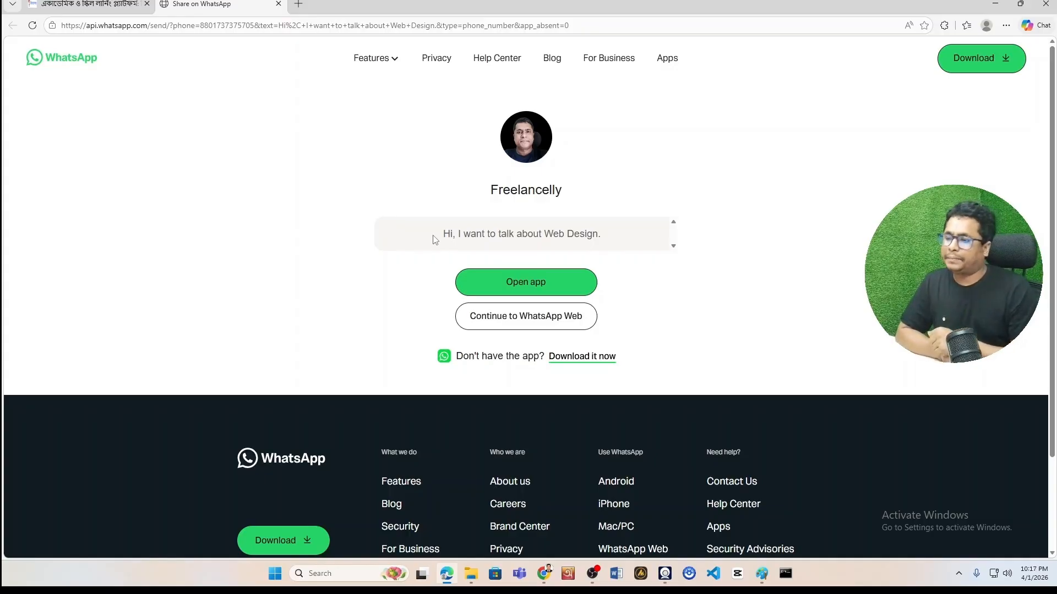
left_click_drag(641, 237, 425, 241)
left_click(425, 241)
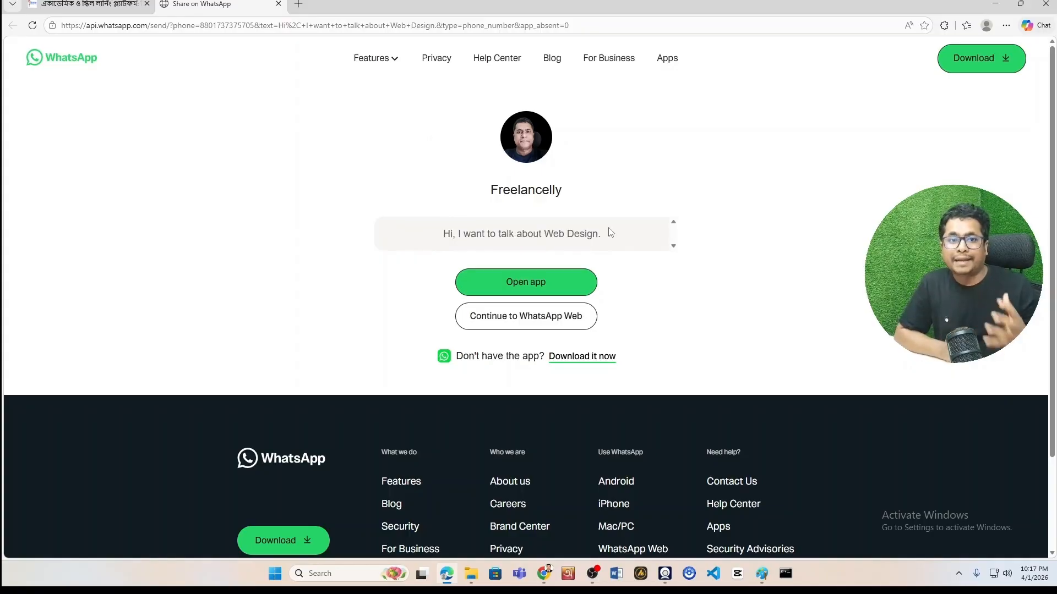